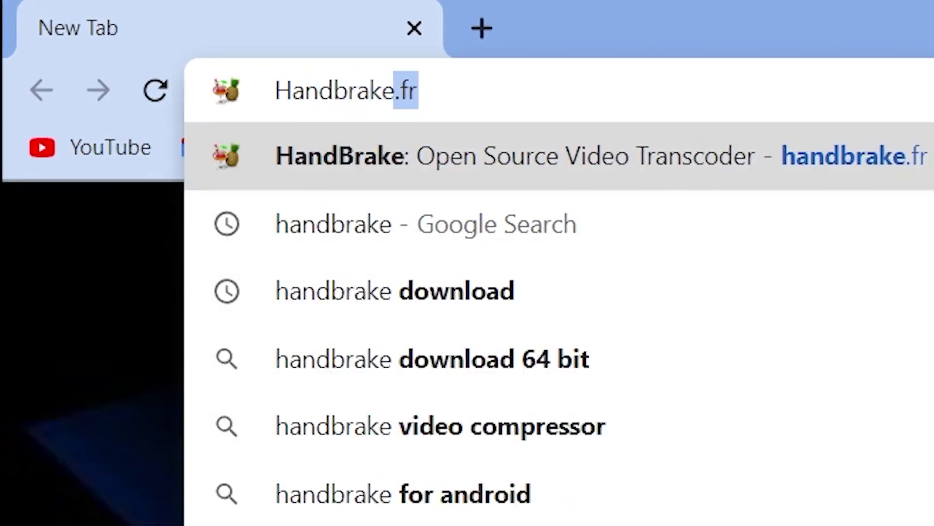
Search Google for Handbrake, open the official handbrake.fr site and download HandBrake 1.3.3 for Windows
key(Delete)
key(Return)
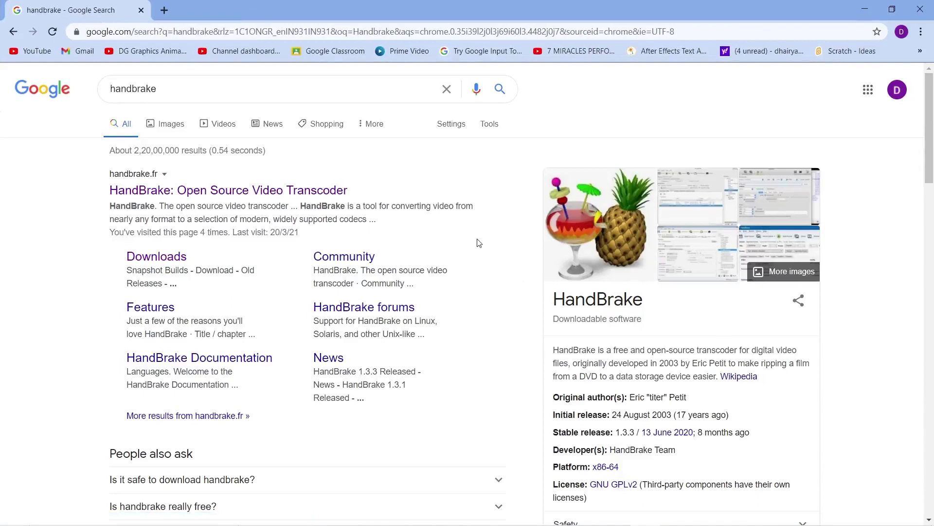
click(325, 191)
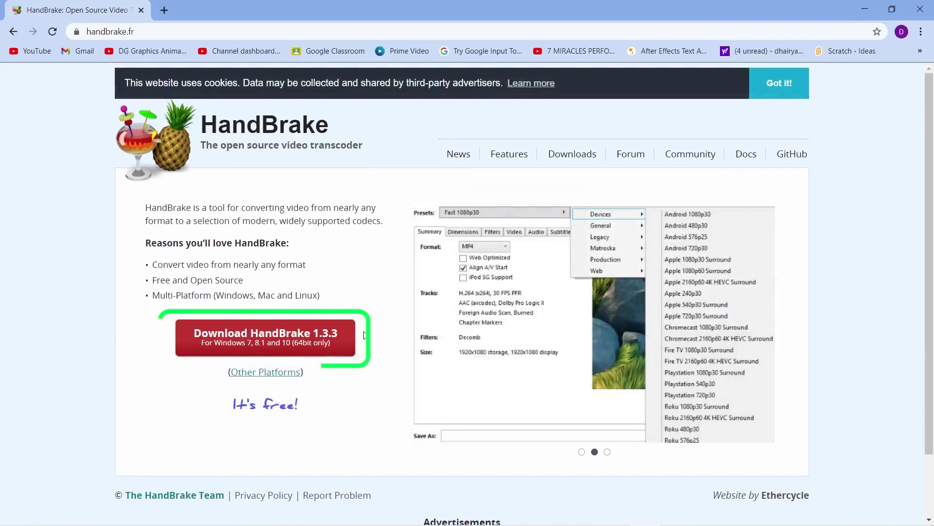
click(330, 348)
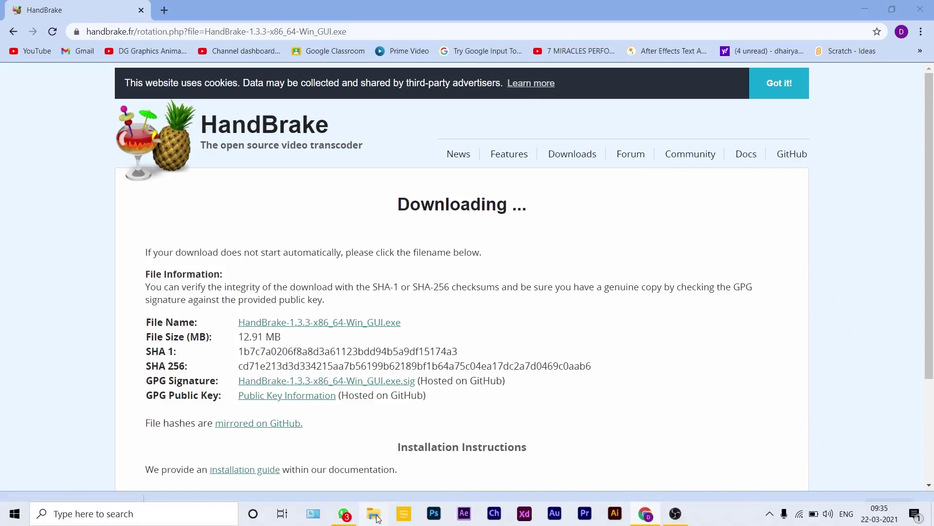
Switch to File Explorer and select the HandBrake-1.3.3-x86_64-Win_GUI (2) installer in the Downloads folder
click(379, 520)
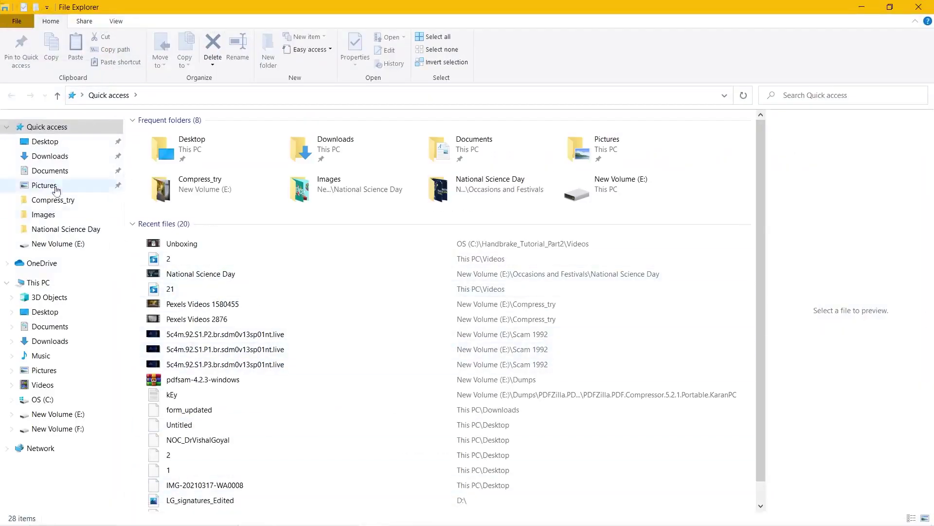
click(68, 156)
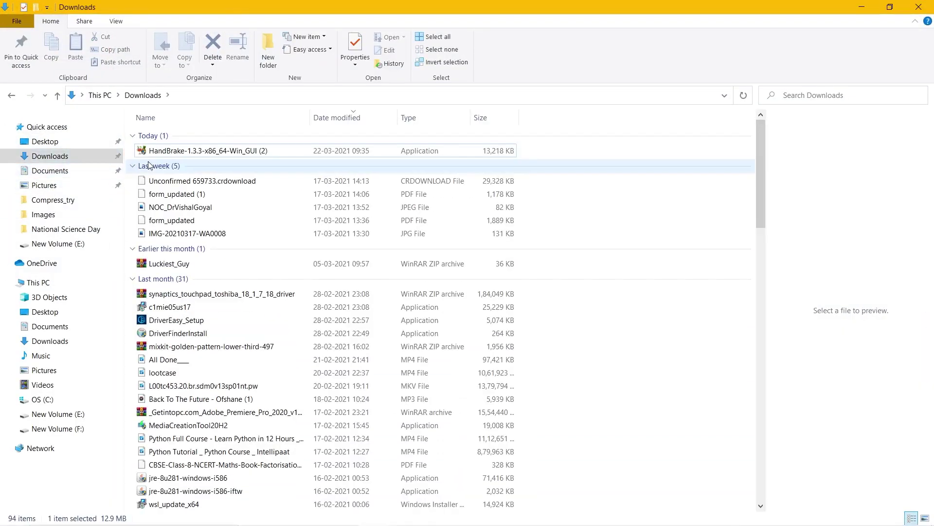
click(178, 152)
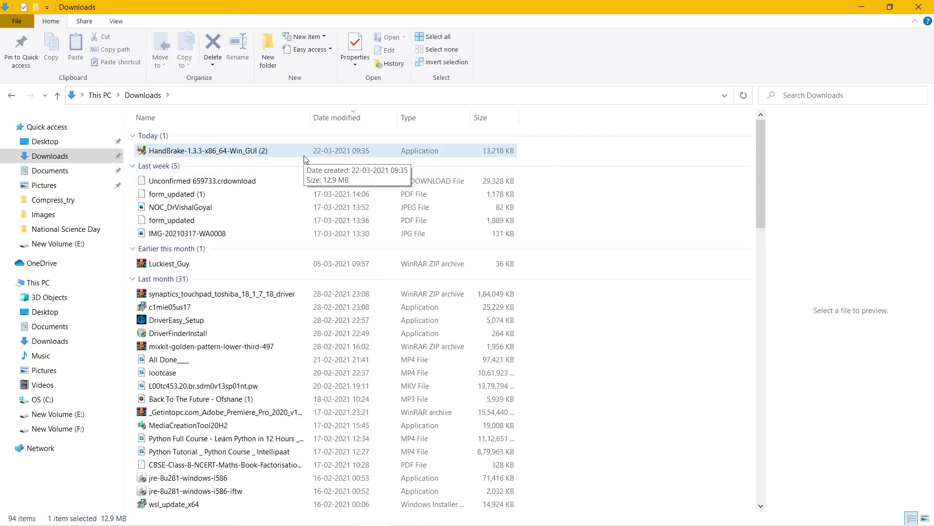
Launch HandBrake from the desktop and maximize its window
key(super+d)
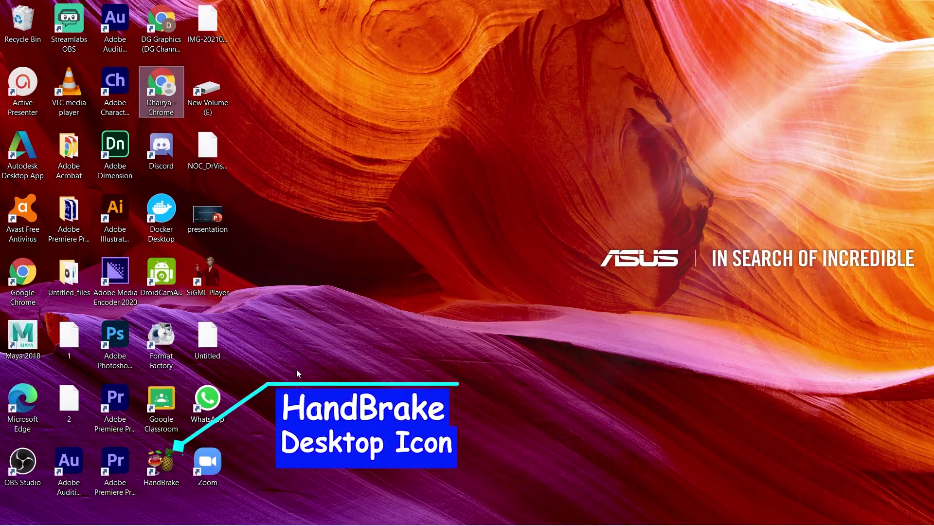
click(159, 458)
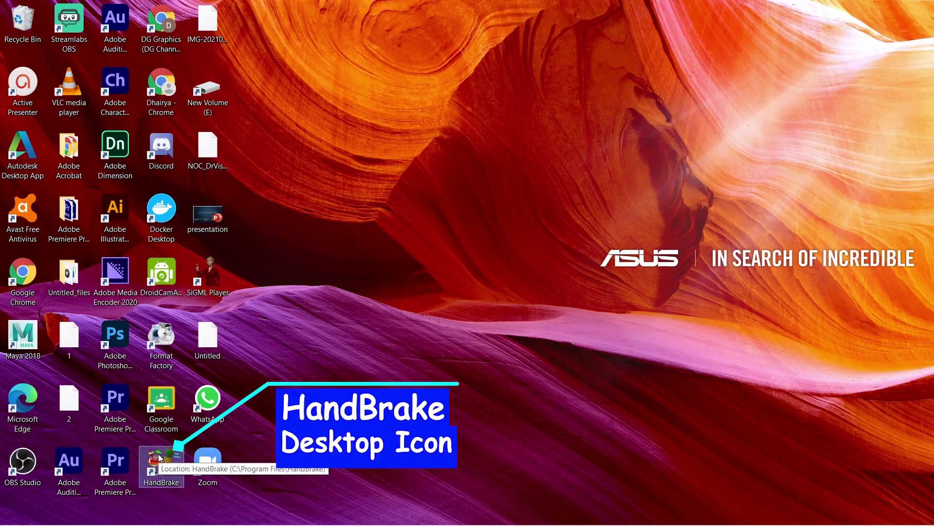
double_click(159, 457)
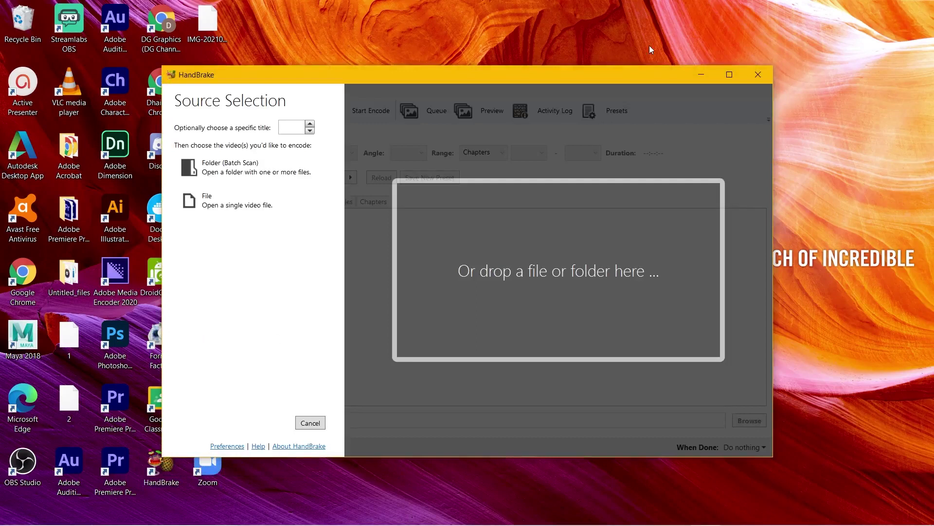
click(719, 76)
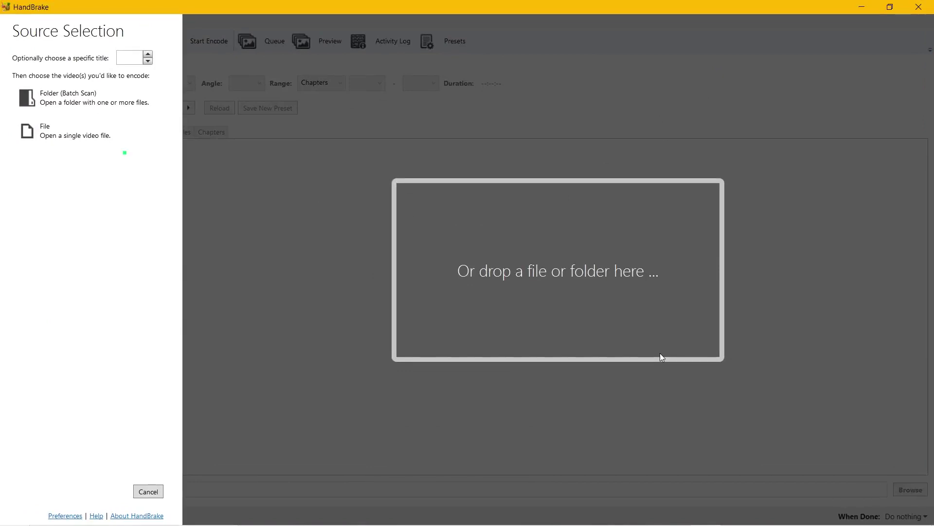
Open the single video file National Science Day from the Handbrake_Tutorial_Part1 folder as the source
click(130, 144)
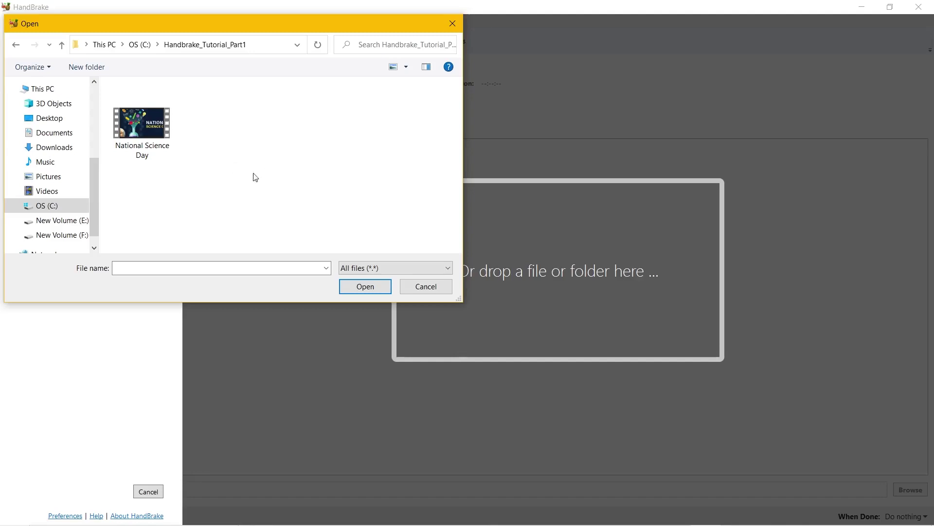
click(143, 136)
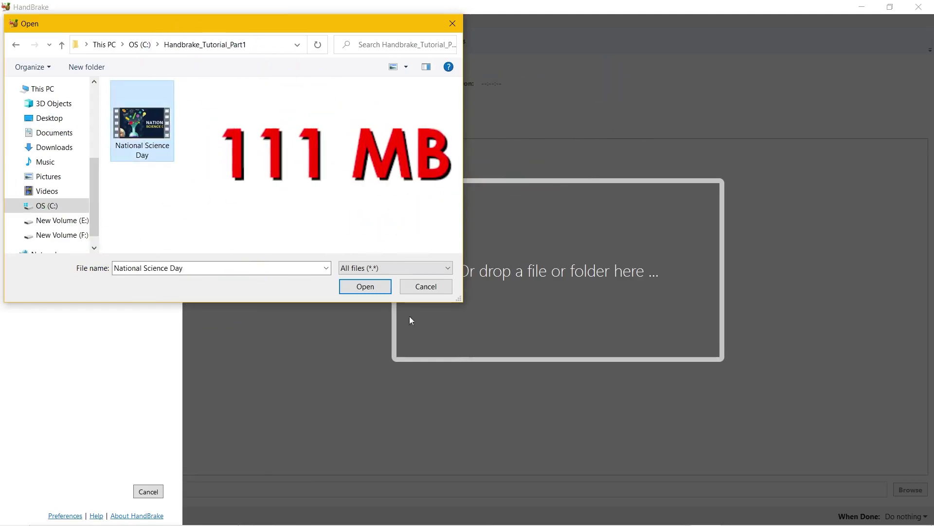
click(386, 291)
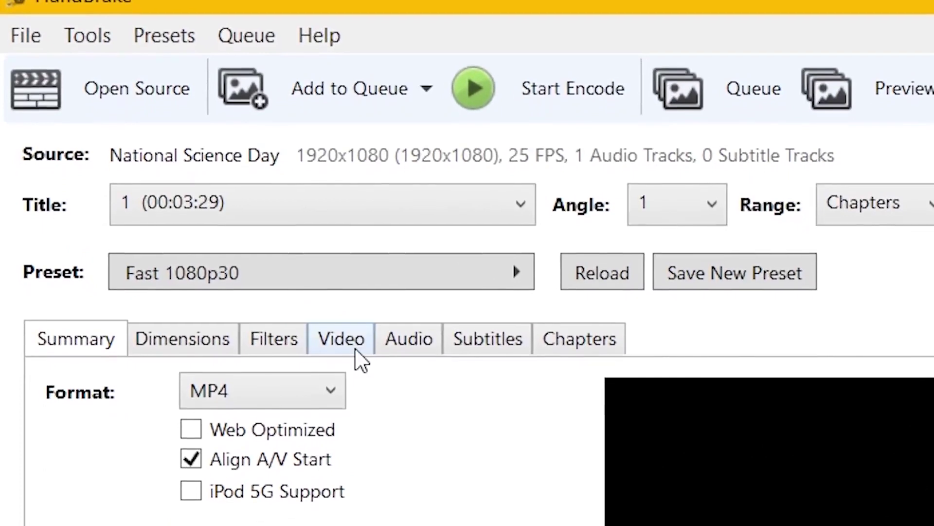
Set the output video's framerate to Same as source in the video settings
click(351, 370)
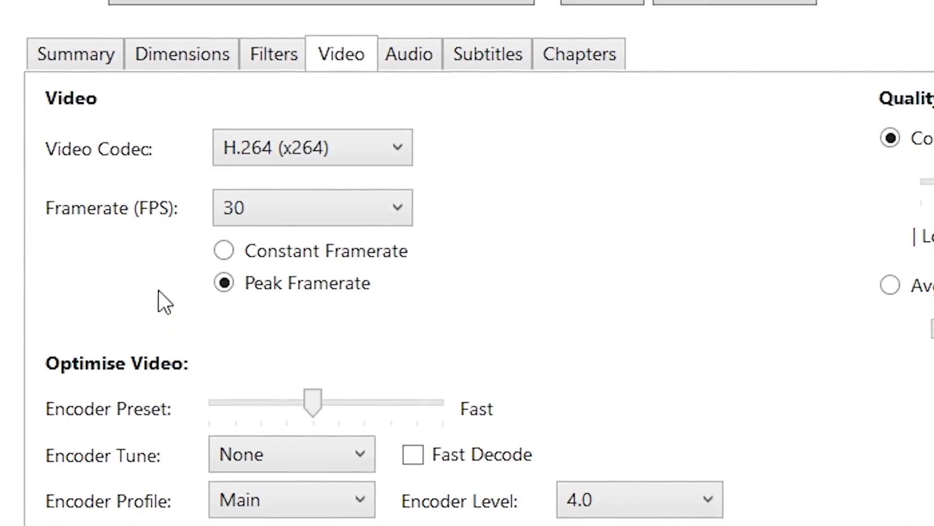
click(341, 194)
scroll(342, 257, up, 2)
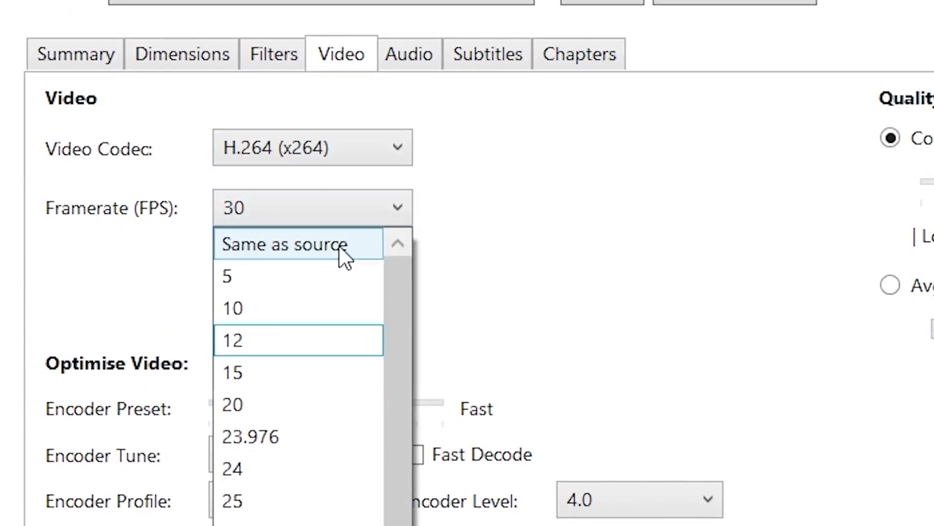
click(340, 258)
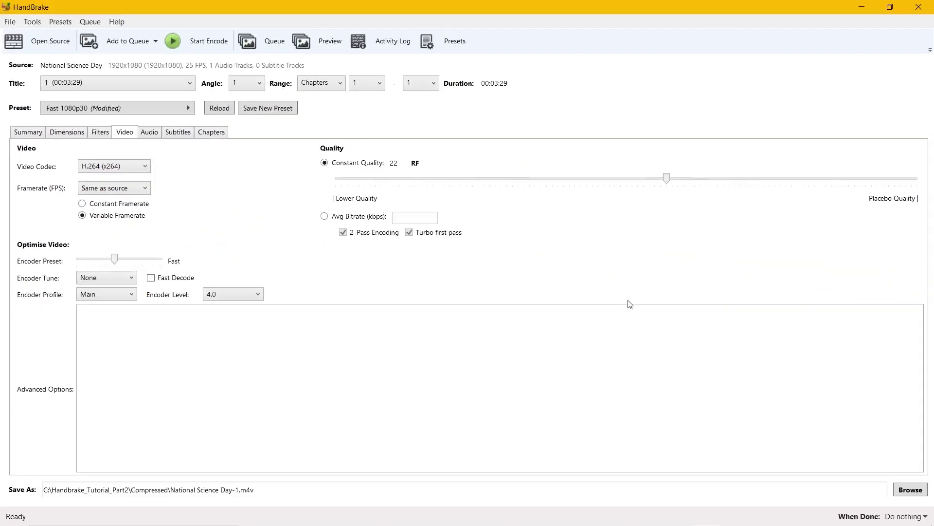
Adjust the video's Constant Quality level, moving it between lower and higher quality
mouse_move(373, 168)
click(529, 179)
drag(530, 179, 529, 180)
click(586, 186)
click(654, 180)
drag(654, 180, 687, 182)
Choose MP4 as the output format in the encode summary
click(26, 131)
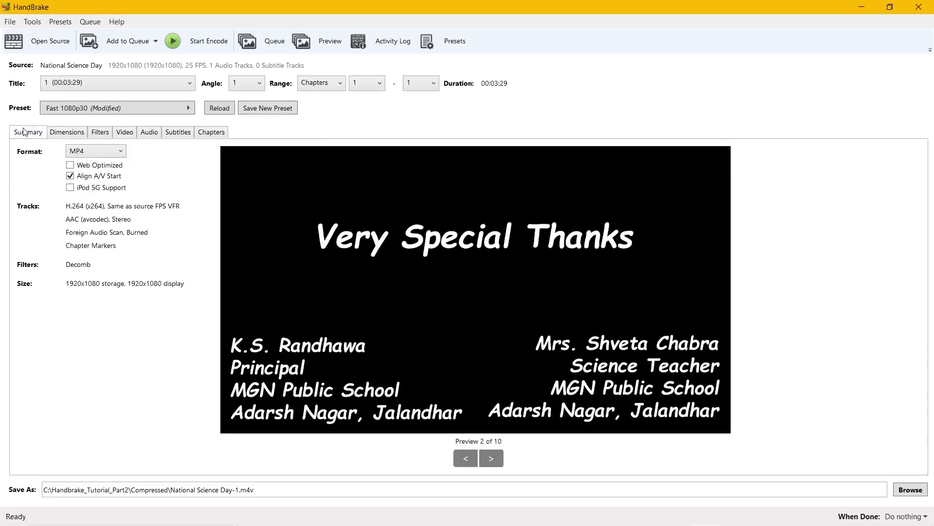
click(120, 155)
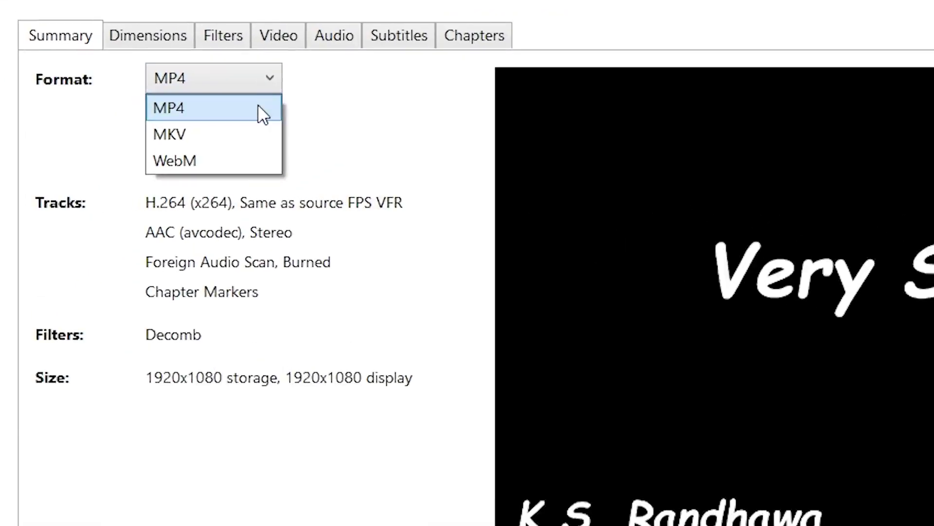
click(118, 167)
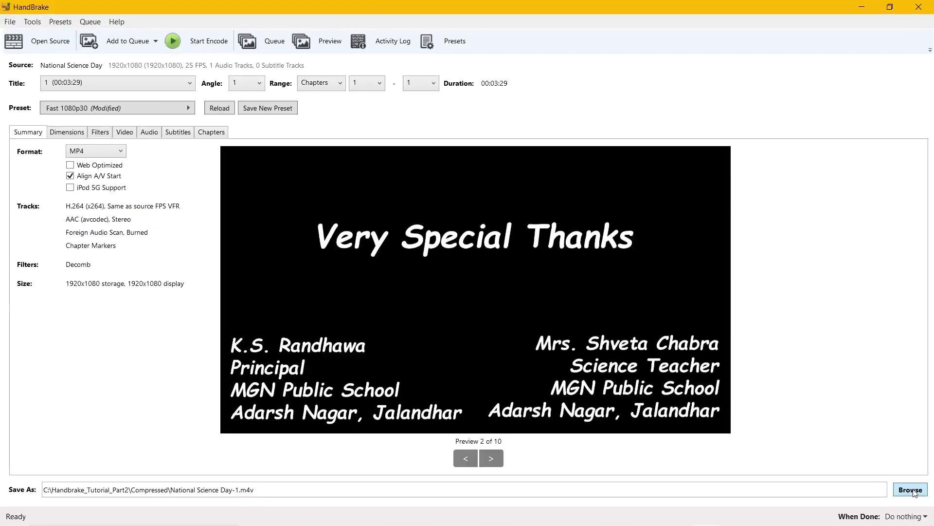
Set the output file to National Science Day-Compressed in the Handbrake_Tutorial_Part1 folder and start the encode
click(910, 490)
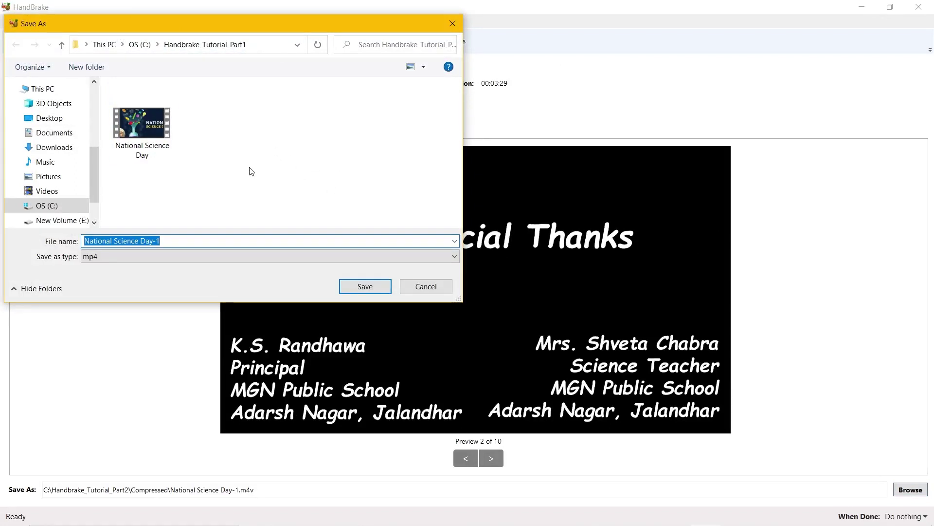
key(End)
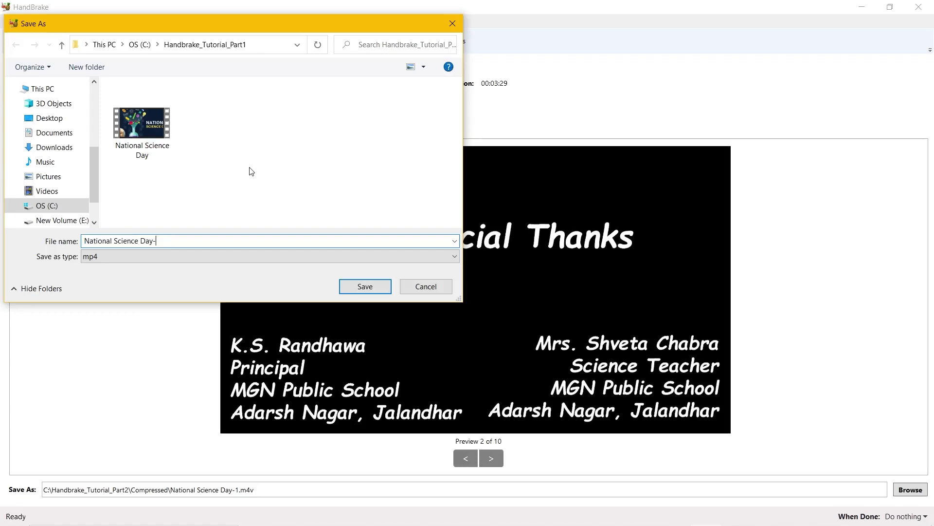
text(Compress)
key(BackSpace)
key(BackSpace)
key(BackSpace)
key(BackSpace)
key(BackSpace)
key(BackSpace)
key(BackSpace)
key(BackSpace)
text(Compressed)
key(Return)
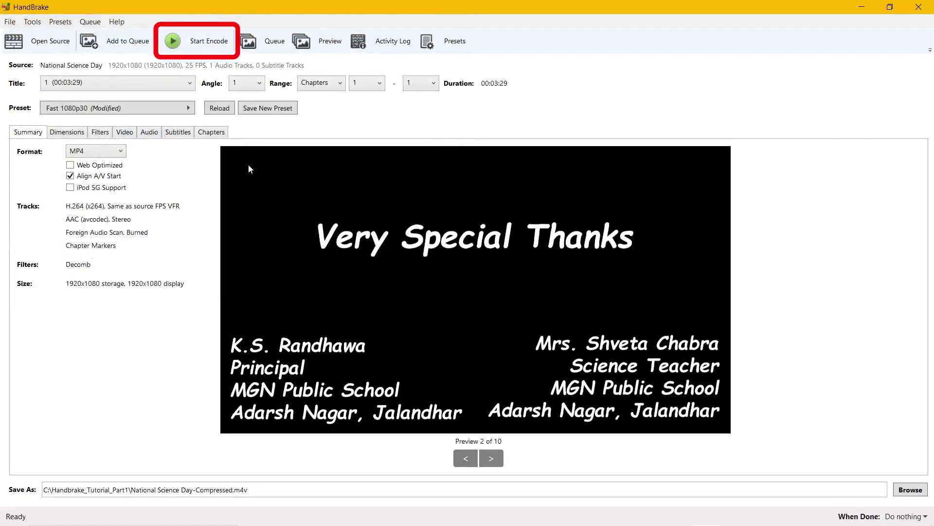
click(192, 39)
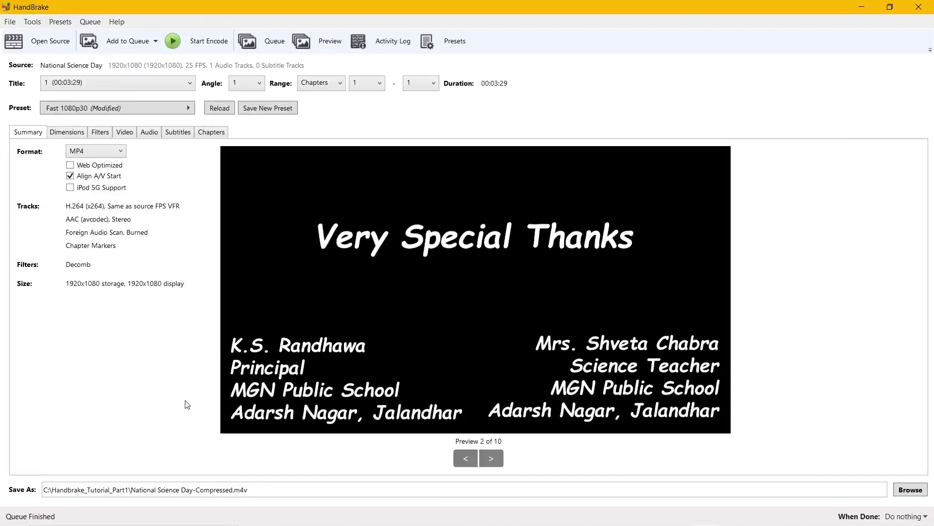
Switch to the Handbrake_Tutorial_Part1 folder in File Explorer and check the original National Science Day video's size in its properties
key(alt+Tab)
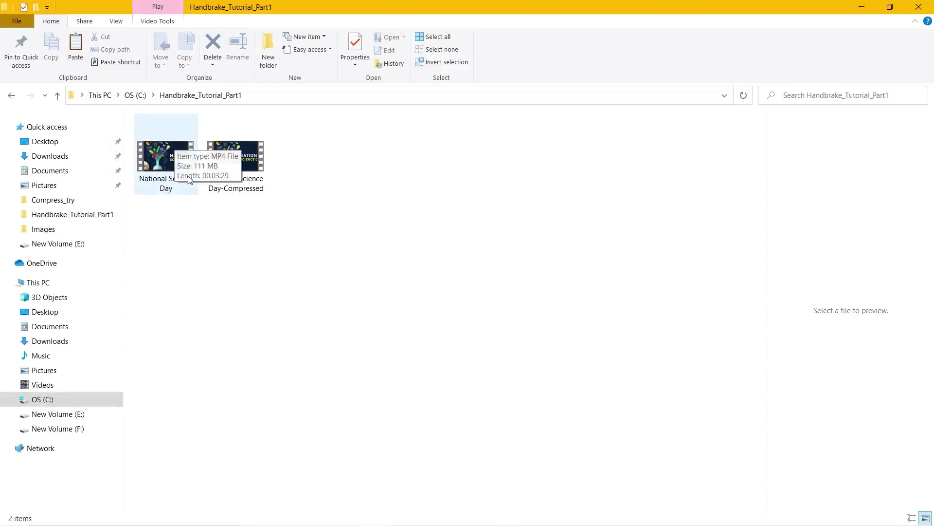
click(162, 175)
right_click(163, 175)
click(258, 441)
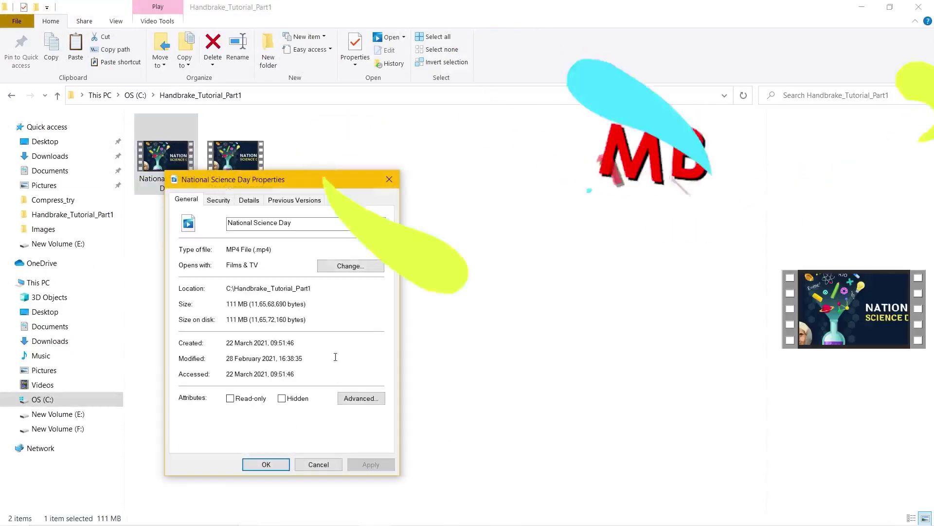
click(389, 180)
Check the file size of the National Science Day-Compressed video in its properties
click(243, 163)
right_click(259, 165)
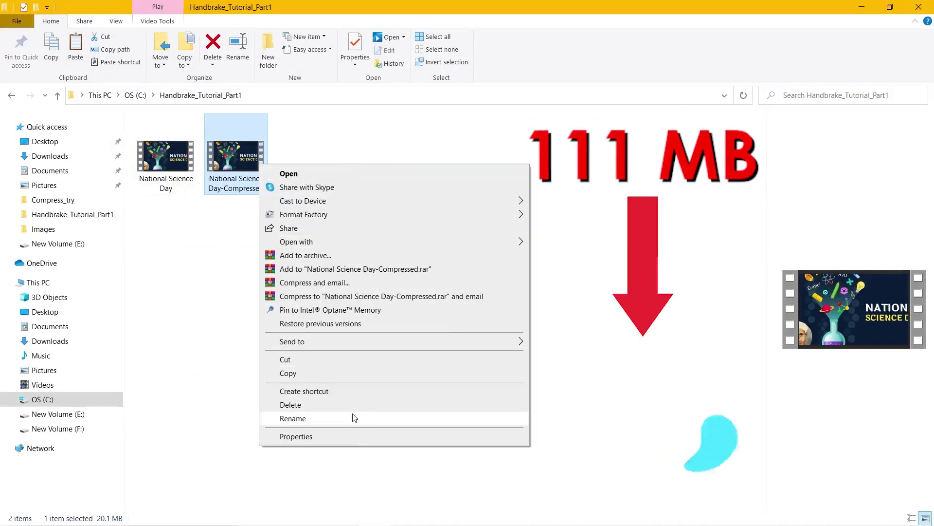
click(296, 436)
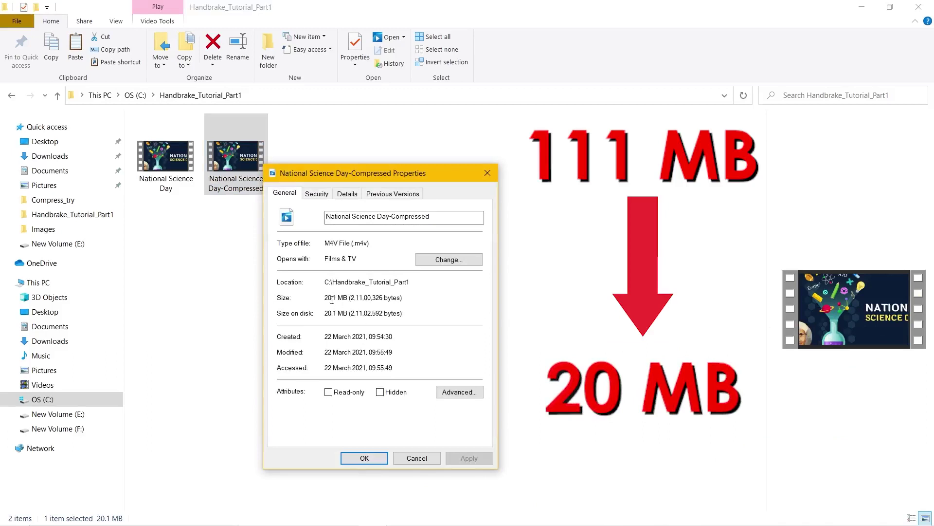
click(481, 171)
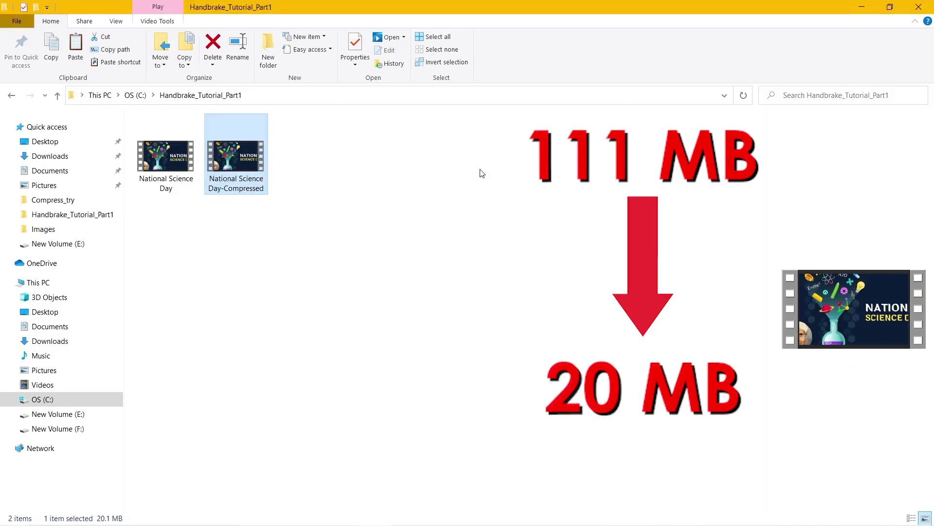